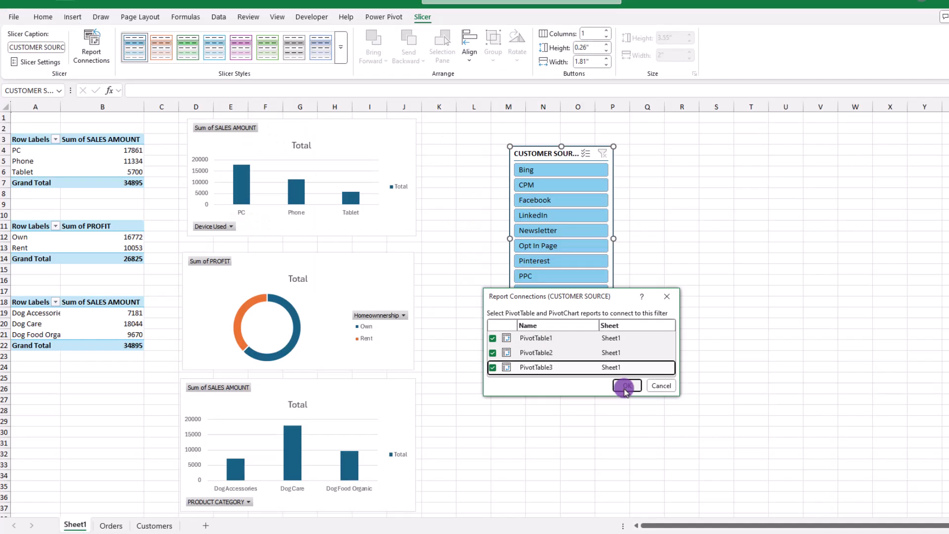
# - Filter the pivot charts by customer source with Bing, LinkedIn and Twitter singly, and with Bing, LinkedIn and Pinterest together
pyautogui.click(558, 170)
pyautogui.click(564, 215)
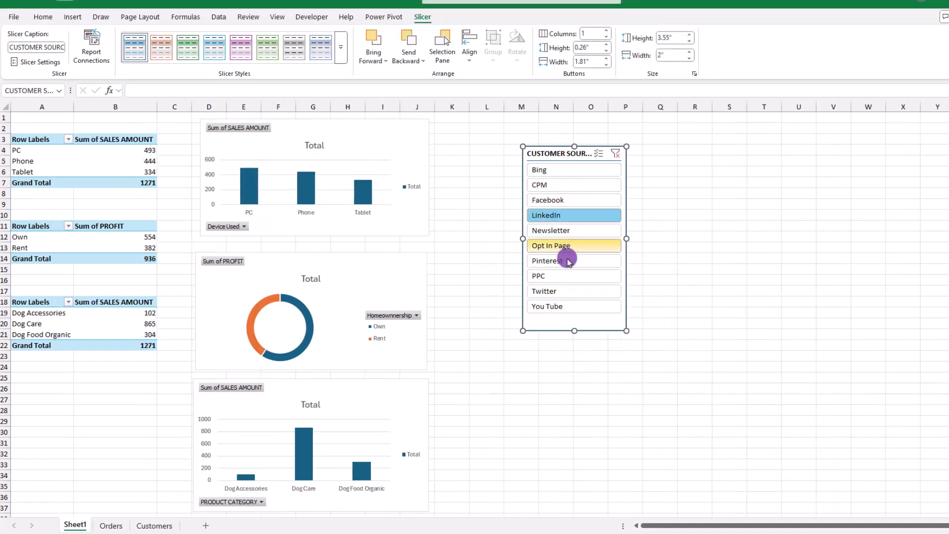
pyautogui.click(563, 291)
pyautogui.click(560, 169)
pyautogui.keyDown('ctrl'); pyautogui.click(563, 215); pyautogui.keyUp('ctrl')
pyautogui.keyDown('ctrl'); pyautogui.click(559, 260); pyautogui.keyUp('ctrl')
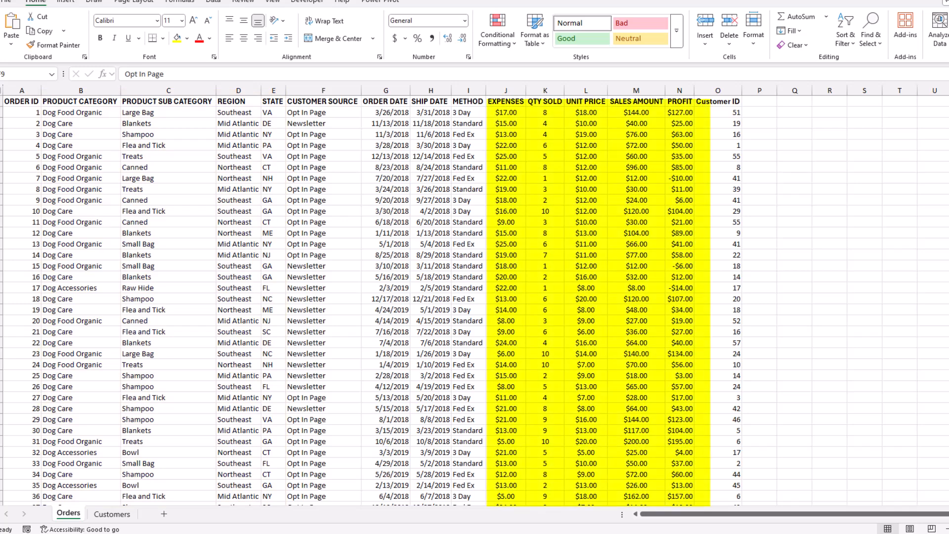
# - Examine the customer records on the Customers sheet and compare their columns with the Orders sheet
pyautogui.click(112, 514)
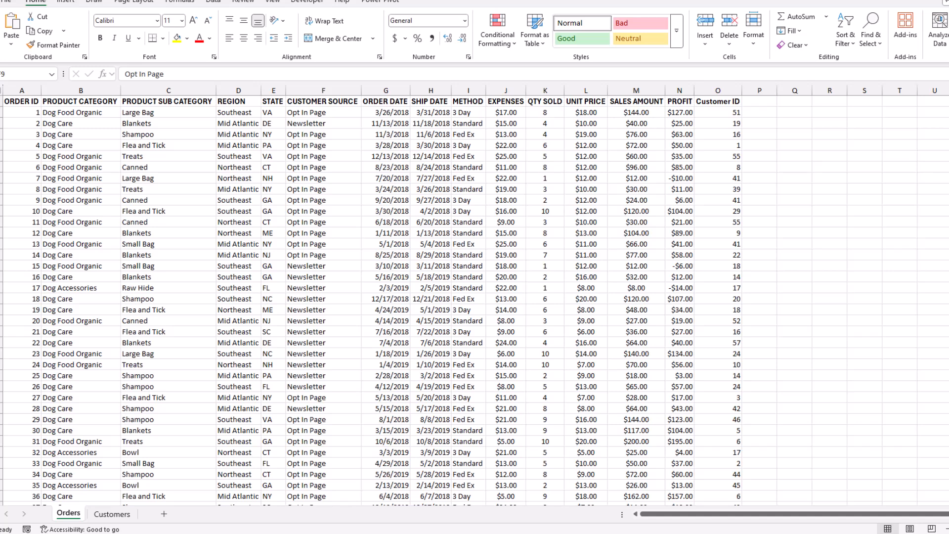
pyautogui.click(109, 514)
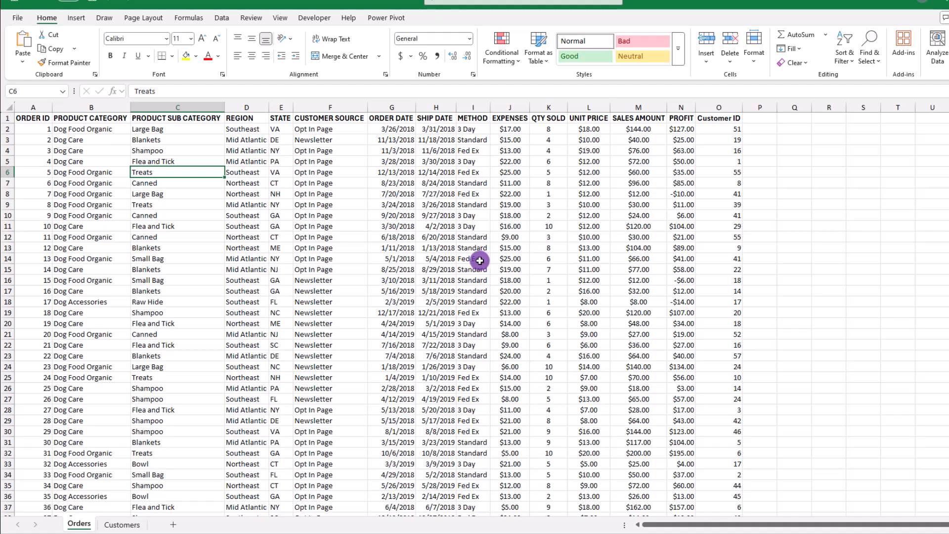
# - Convert the order data on the Orders sheet into a table and name it Orders
pyautogui.click(76, 17)
pyautogui.click(102, 44)
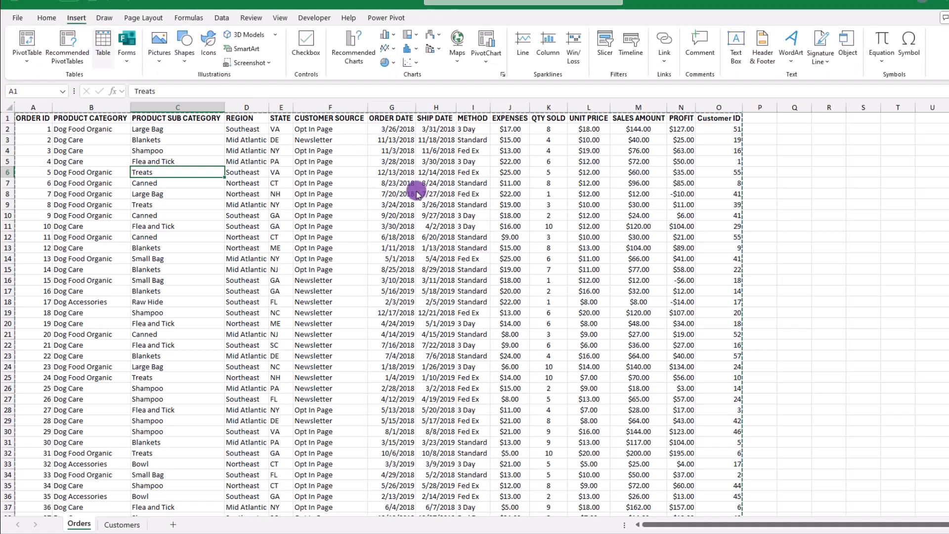
pyautogui.click(492, 233)
pyautogui.click(491, 236)
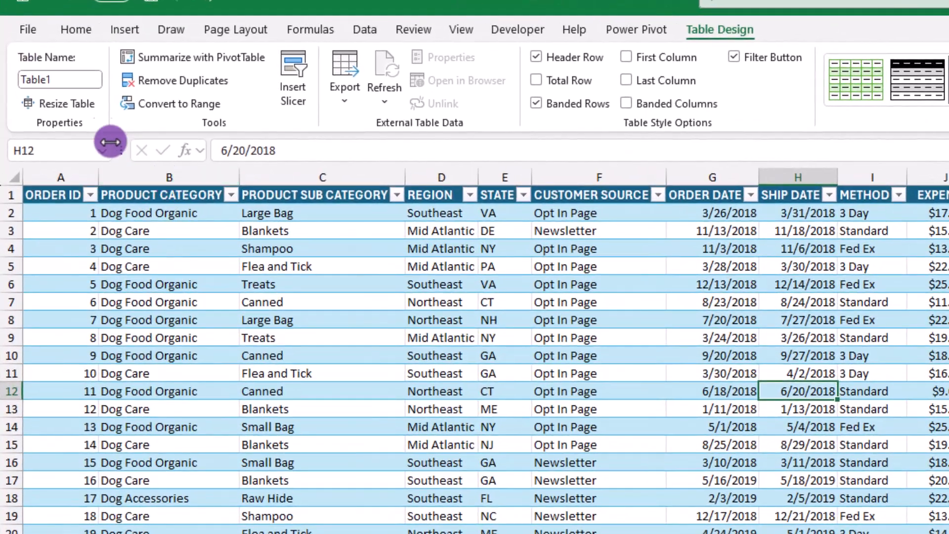
pyautogui.click(55, 79)
pyautogui.write('Orders')
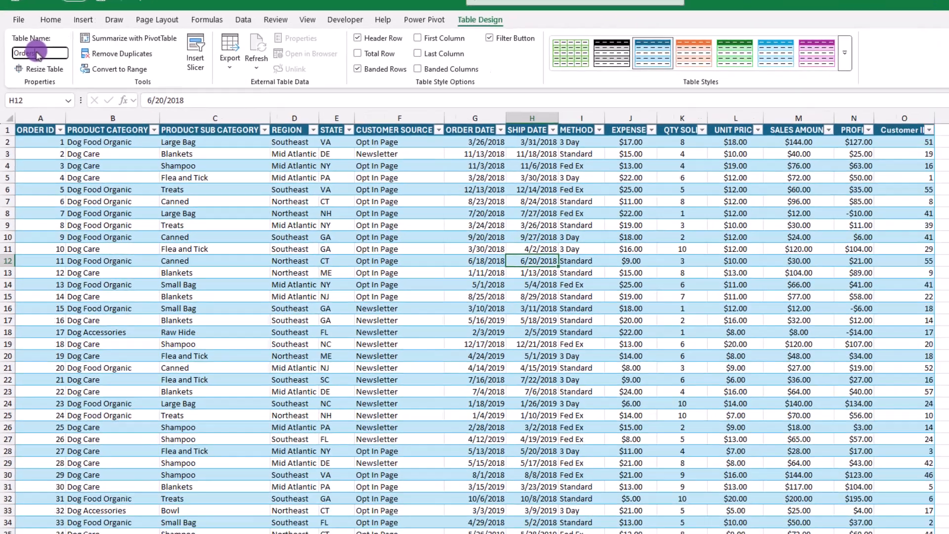
pyautogui.press('Return')
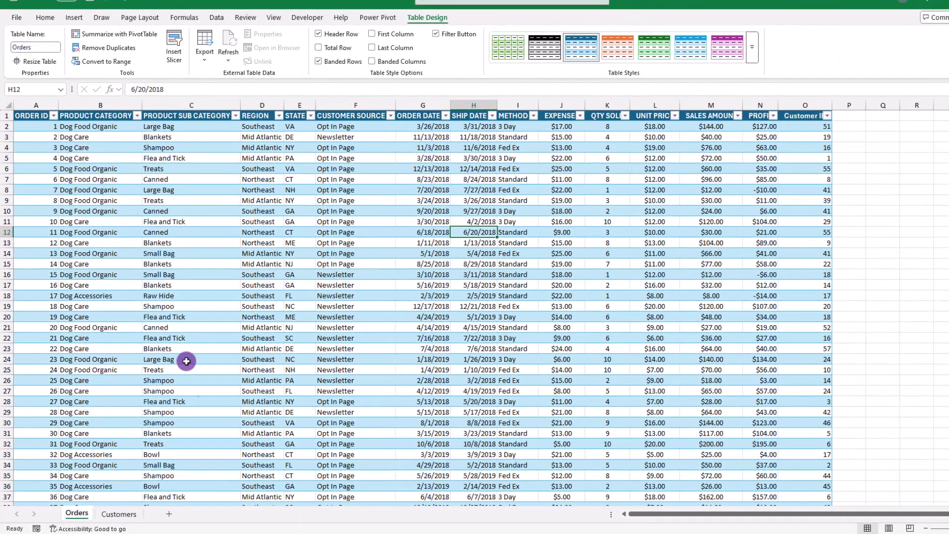
# - Convert the customer data on the Customers sheet into a table and name it Customers
pyautogui.click(180, 328)
pyautogui.click(130, 516)
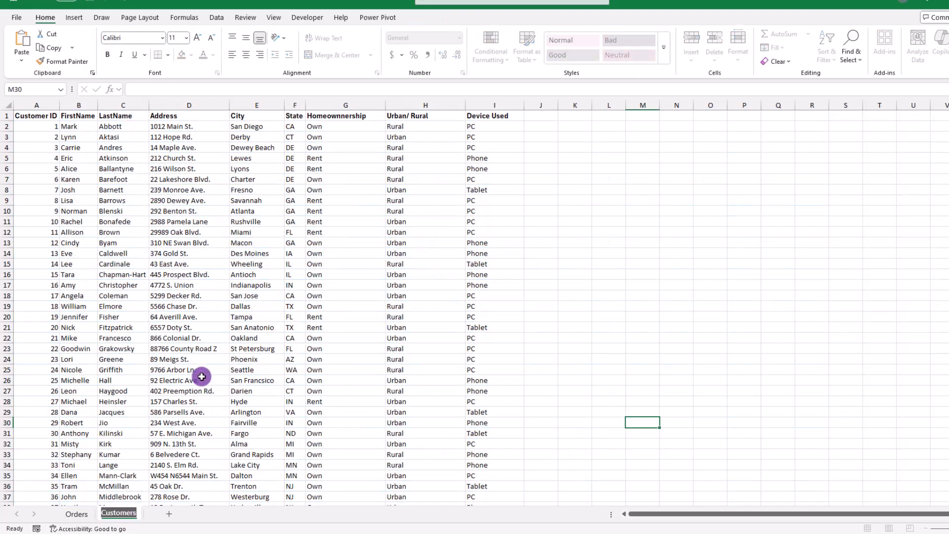
pyautogui.click(180, 242)
pyautogui.click(74, 18)
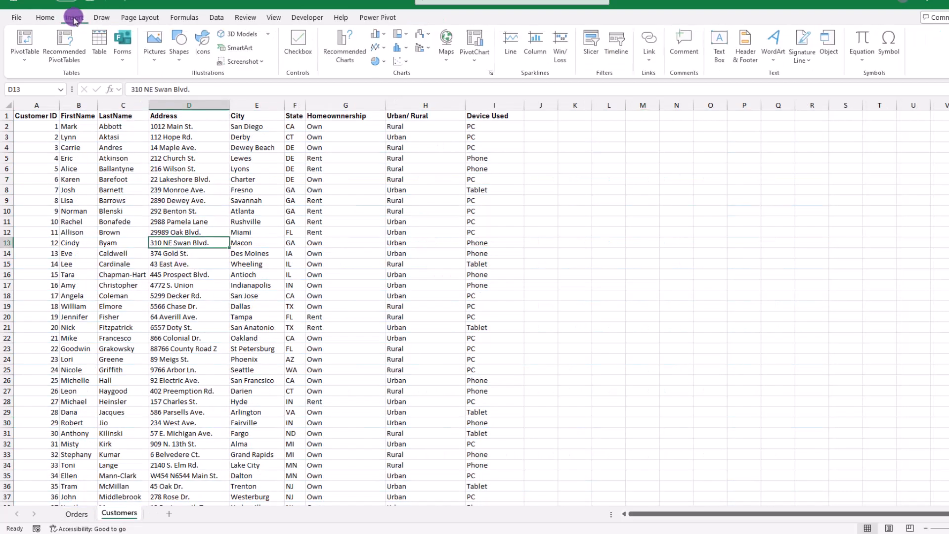
pyautogui.hotkey('ctrl', 't')
pyautogui.click(481, 228)
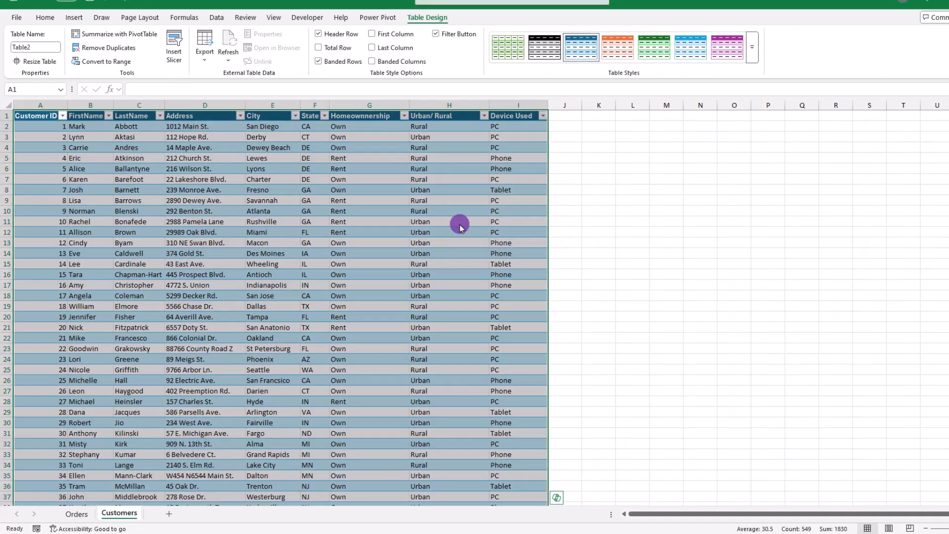
pyautogui.click(36, 47)
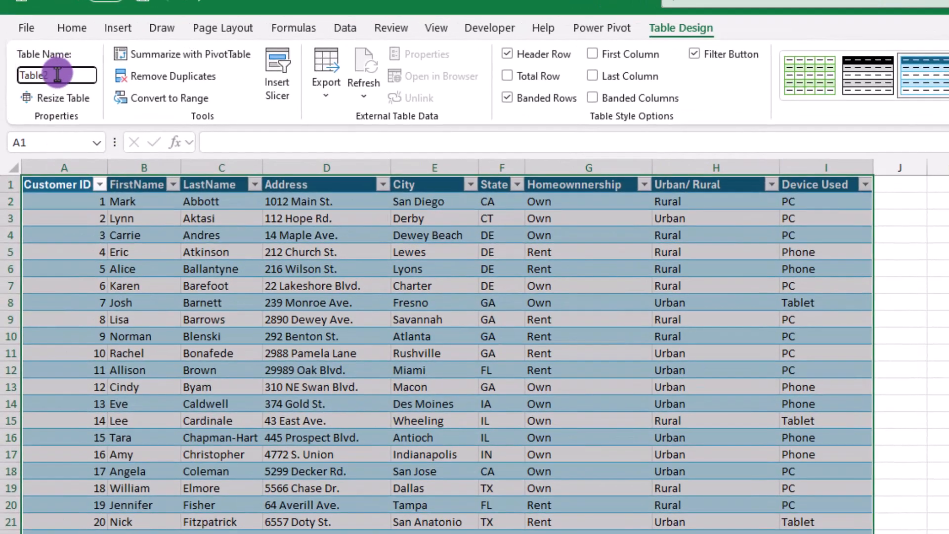
pyautogui.write('Customers')
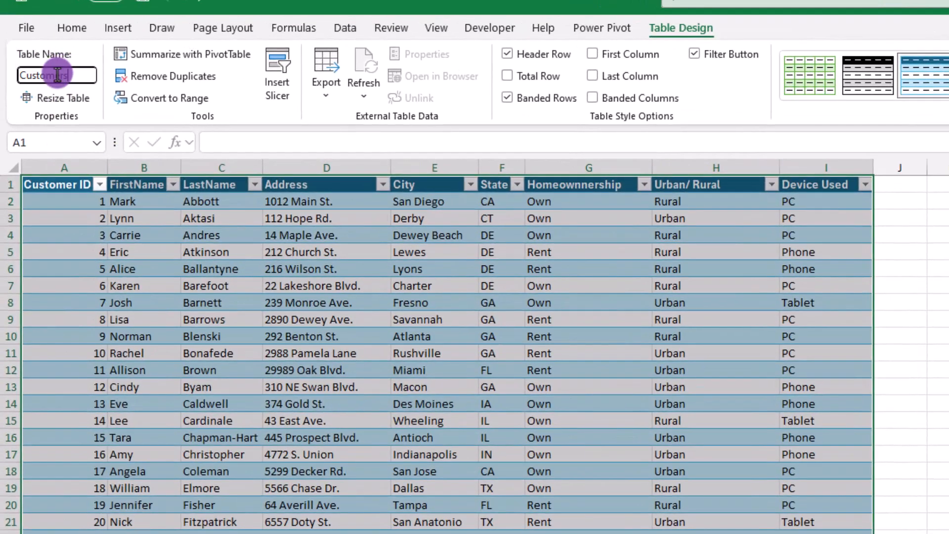
pyautogui.press('Return')
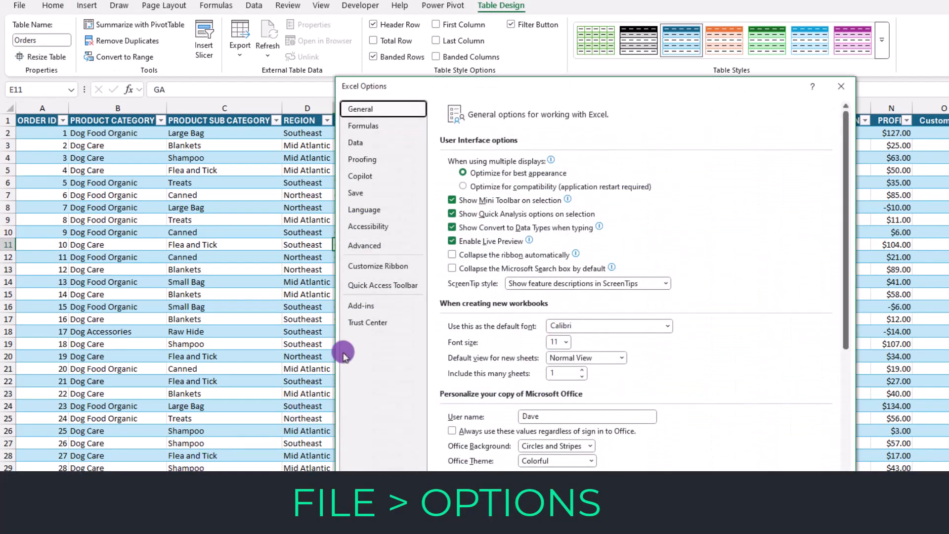
# - Open the COM Add-ins manager from the Add-ins section of Excel Options
pyautogui.click(360, 306)
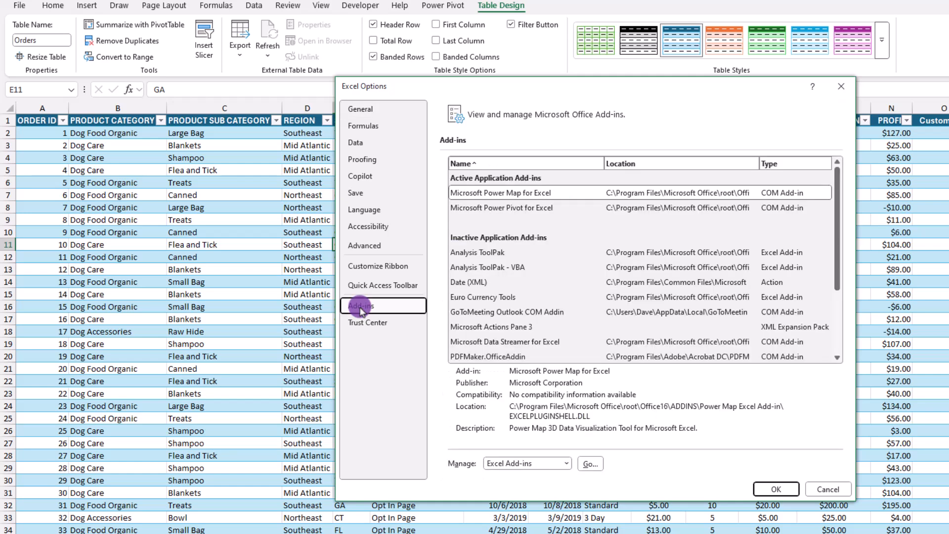
pyautogui.click(567, 464)
pyautogui.click(538, 489)
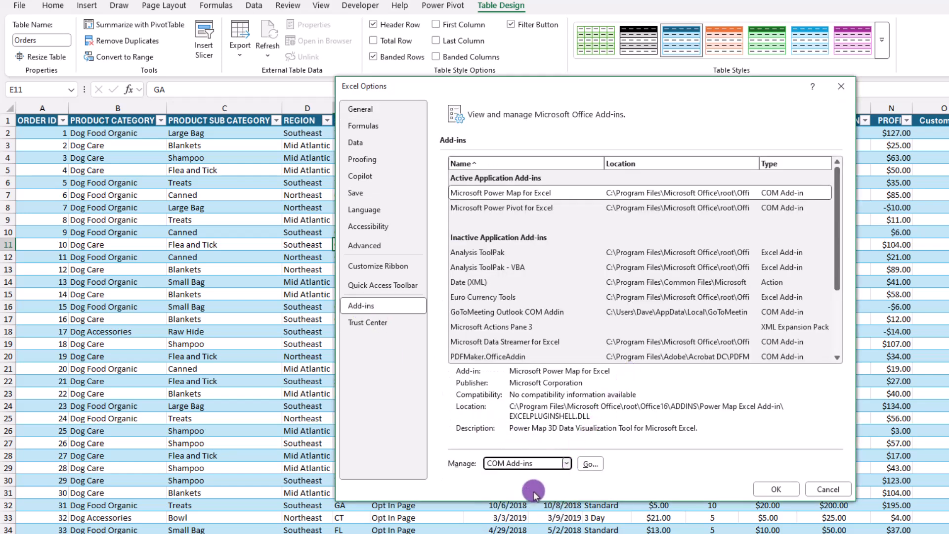
pyautogui.click(591, 464)
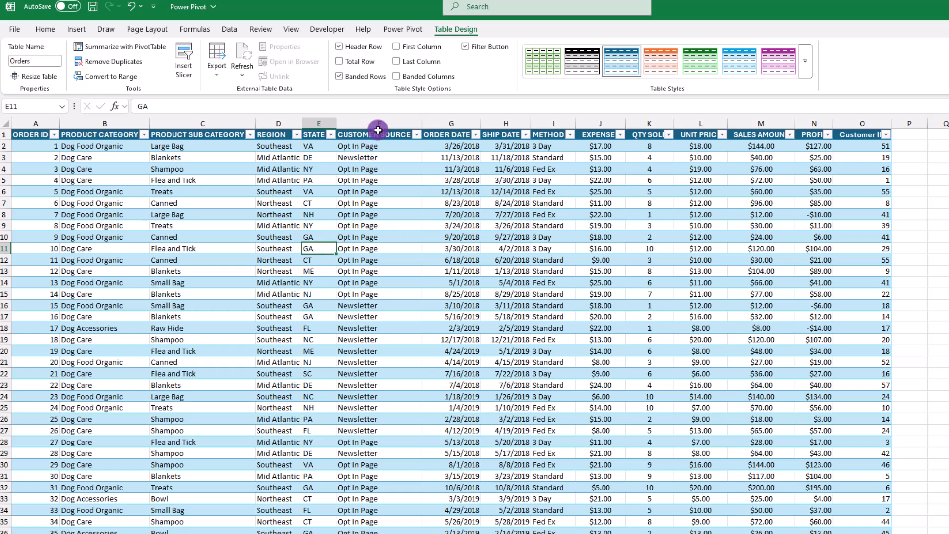
# - Add the Orders table and the Customers table to the Power Pivot data model
pyautogui.click(401, 30)
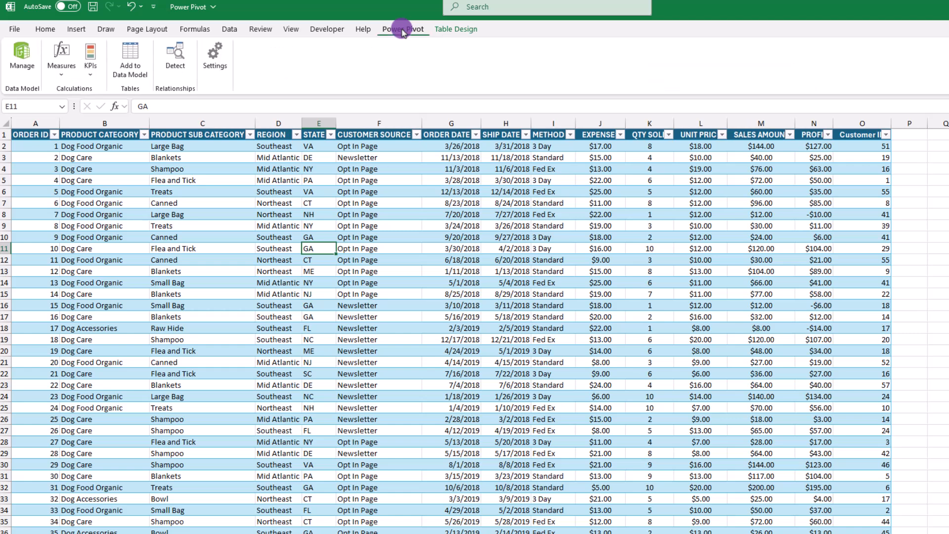
pyautogui.click(130, 67)
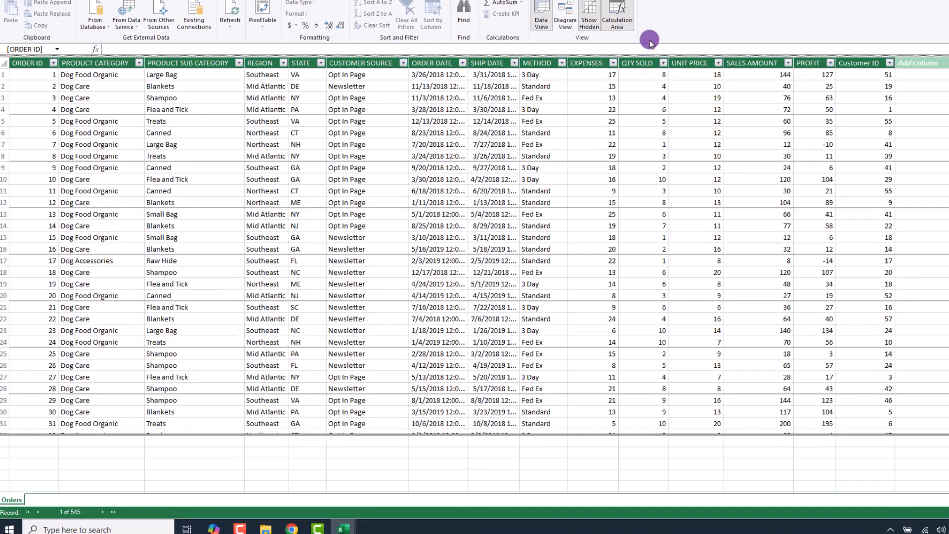
pyautogui.moveTo(341, 527)
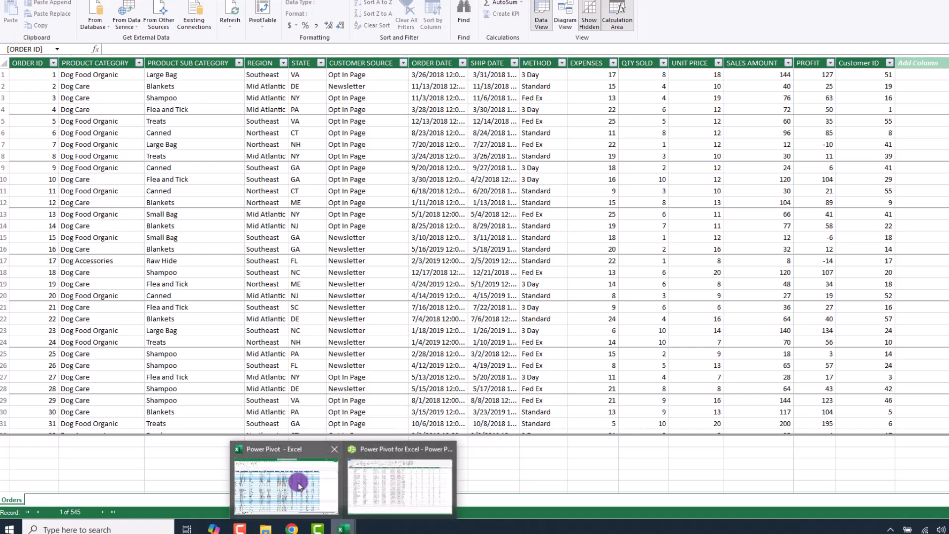
pyautogui.click(300, 480)
pyautogui.click(116, 499)
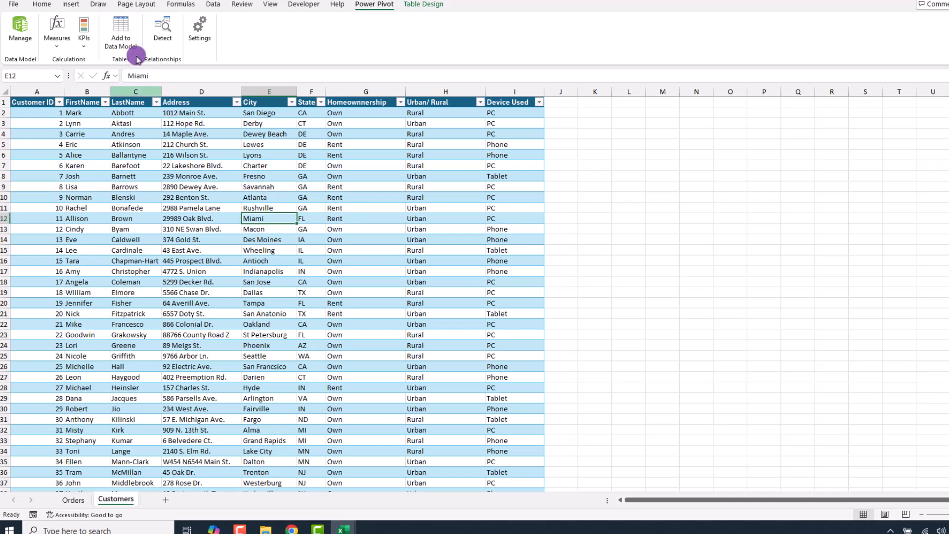
pyautogui.click(119, 26)
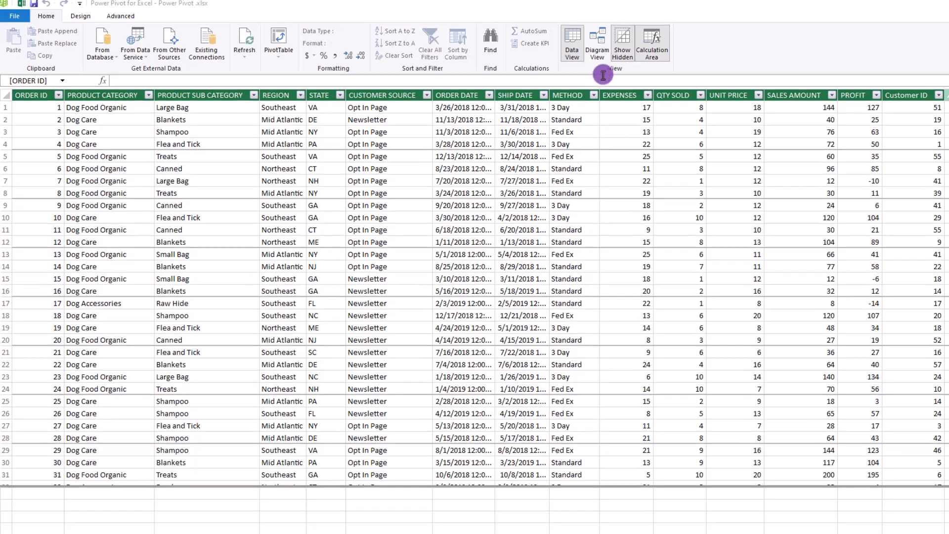
# - Relate the Customers table to the Orders table on the Customer ID field in the data model's diagram view
pyautogui.click(601, 45)
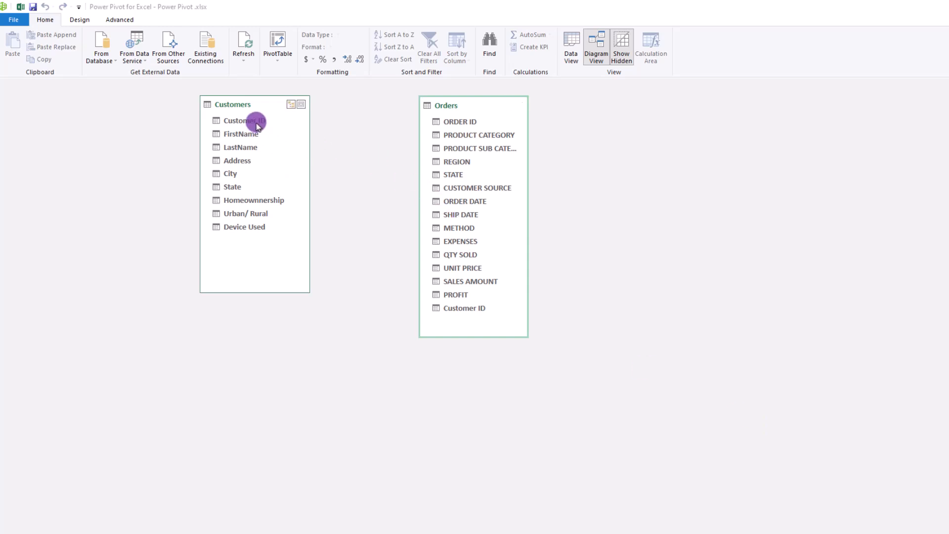
pyautogui.moveTo(257, 124); pyautogui.dragTo(444, 307)
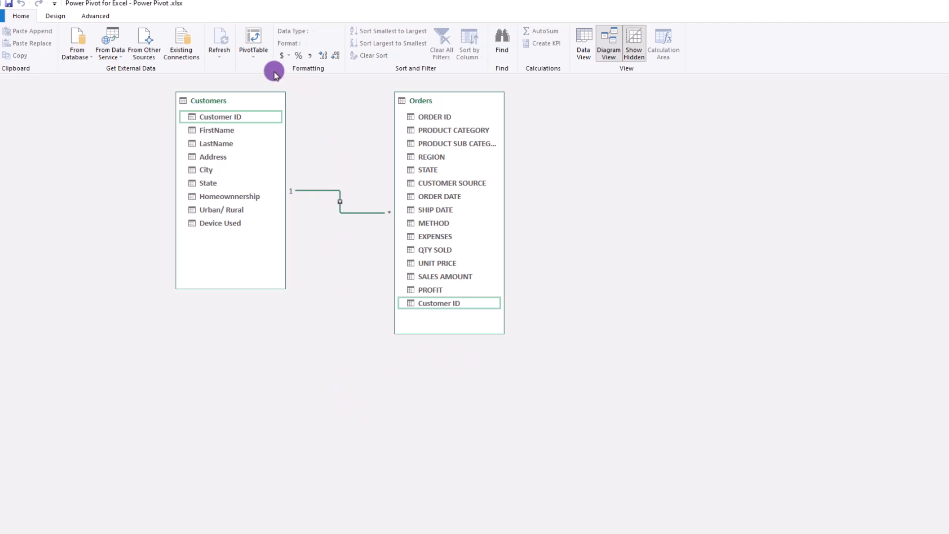
pyautogui.click(253, 55)
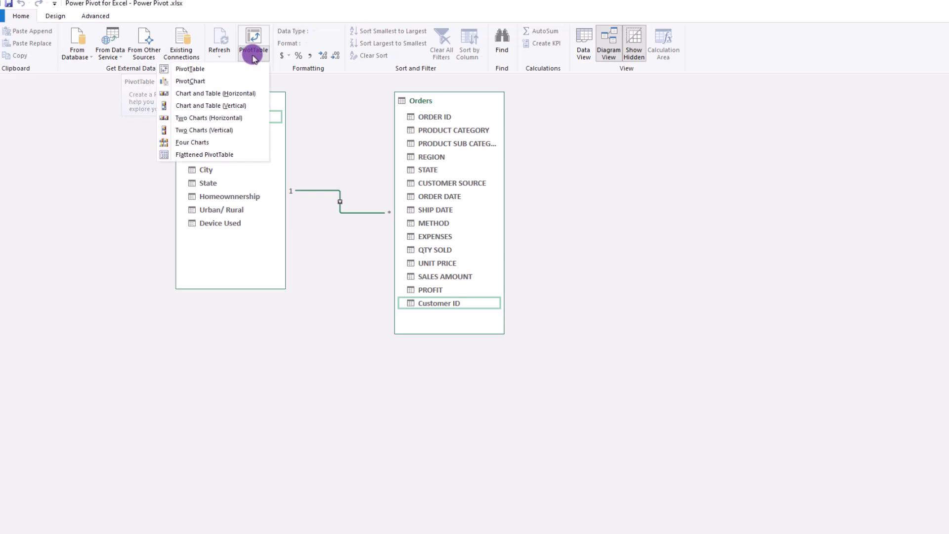
pyautogui.click(233, 69)
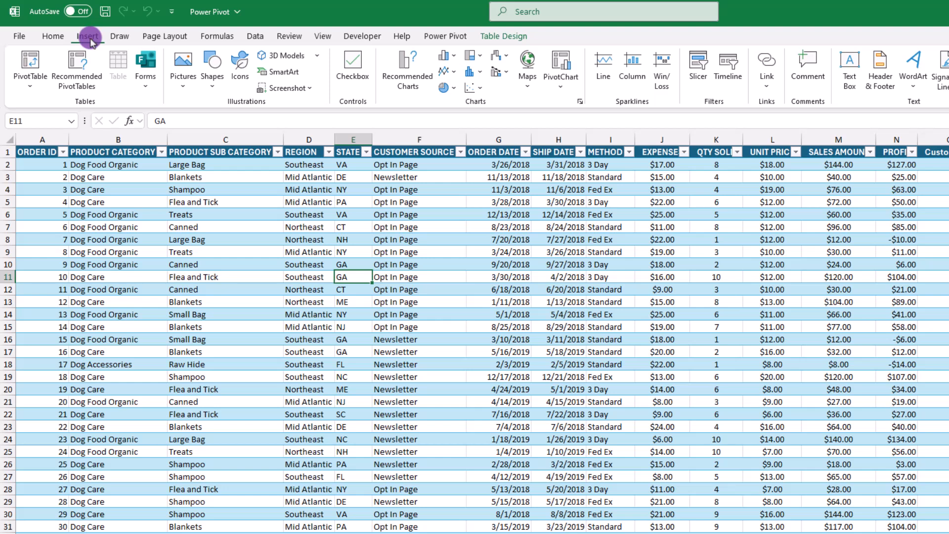
pyautogui.click(31, 85)
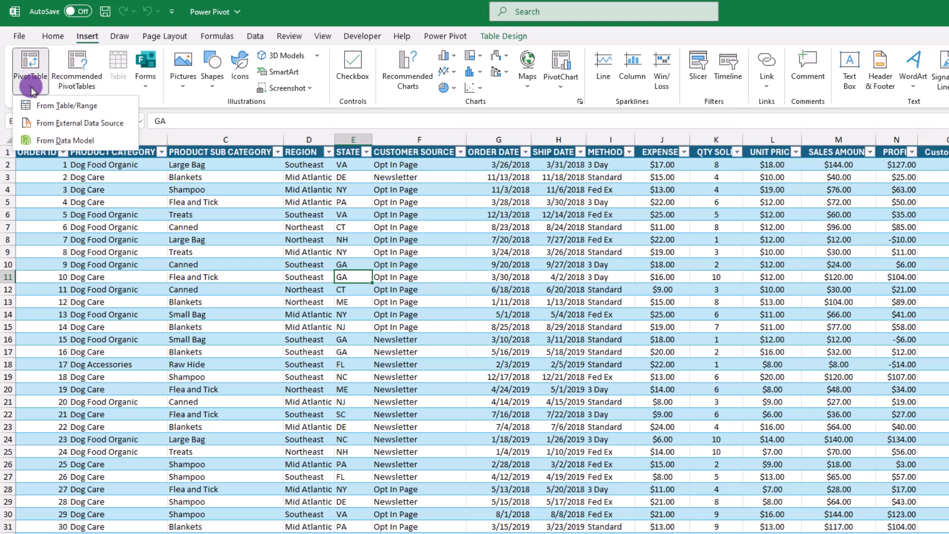
pyautogui.click(43, 142)
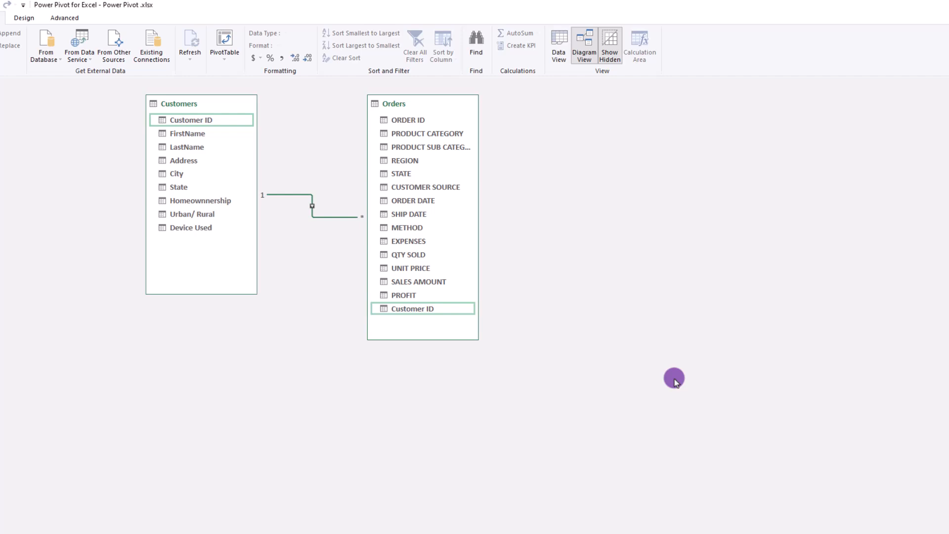
# - Create a PivotTable on a new worksheet from the Power Pivot data model
pyautogui.click(223, 47)
pyautogui.click(184, 73)
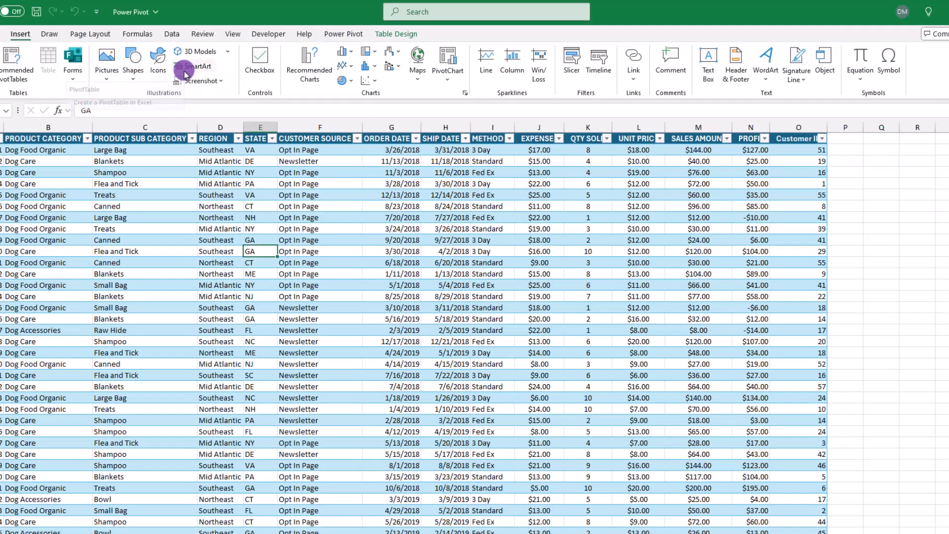
pyautogui.press('Return')
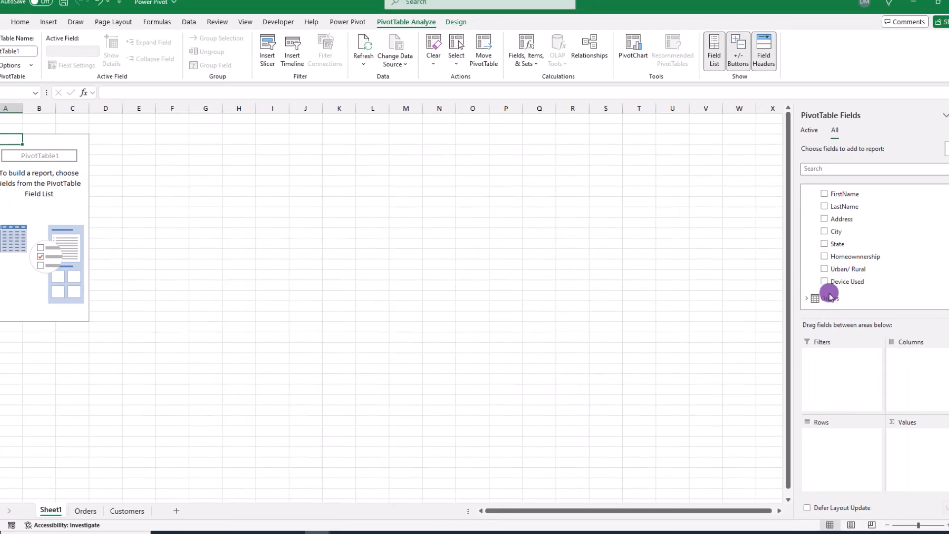
# - Build the PivotTable with the customers' Device Used field as rows and the orders' SALES AMOUNT field summed as values
pyautogui.click(806, 297)
pyautogui.scroll(4, 872, 275)
pyautogui.scroll(-1, 848, 281)
pyautogui.moveTo(845, 273); pyautogui.dragTo(845, 448)
pyautogui.scroll(-5, 890, 278)
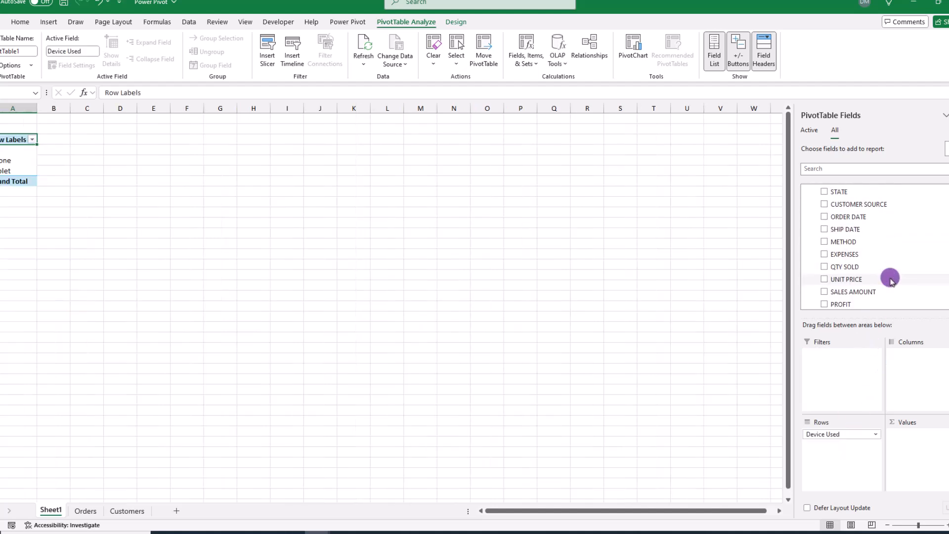
pyautogui.moveTo(885, 272); pyautogui.dragTo(924, 439)
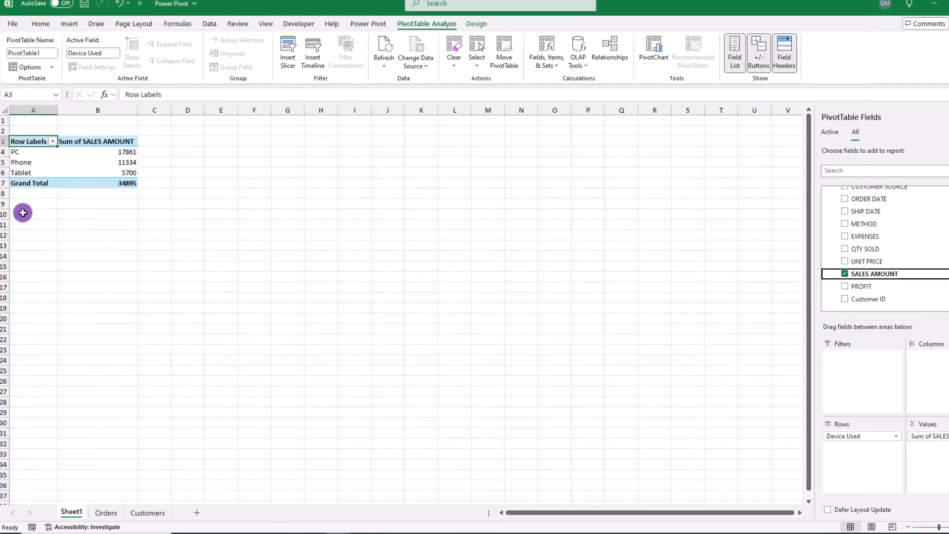
# - Insert a second PivotTable from the data model on the existing worksheet at cell A11 of Sheet1
pyautogui.click(21, 224)
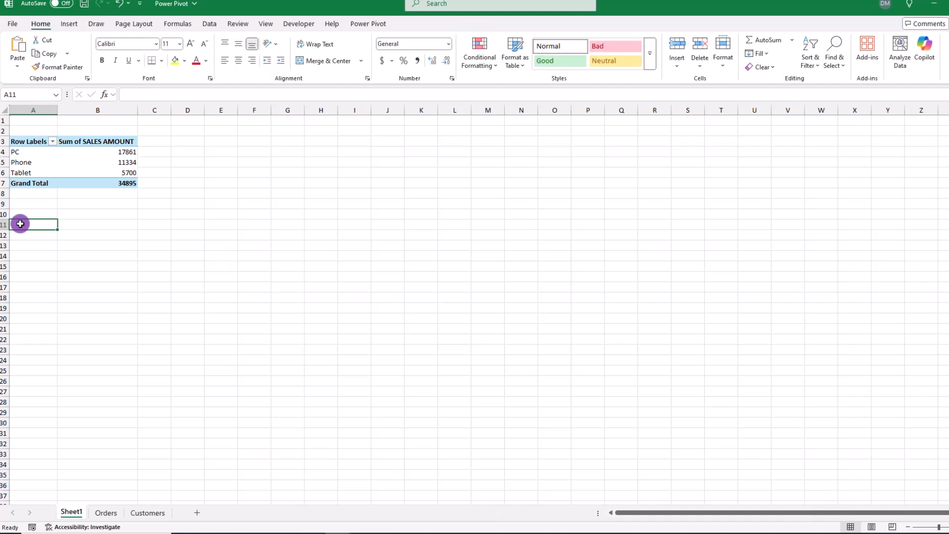
pyautogui.click(69, 24)
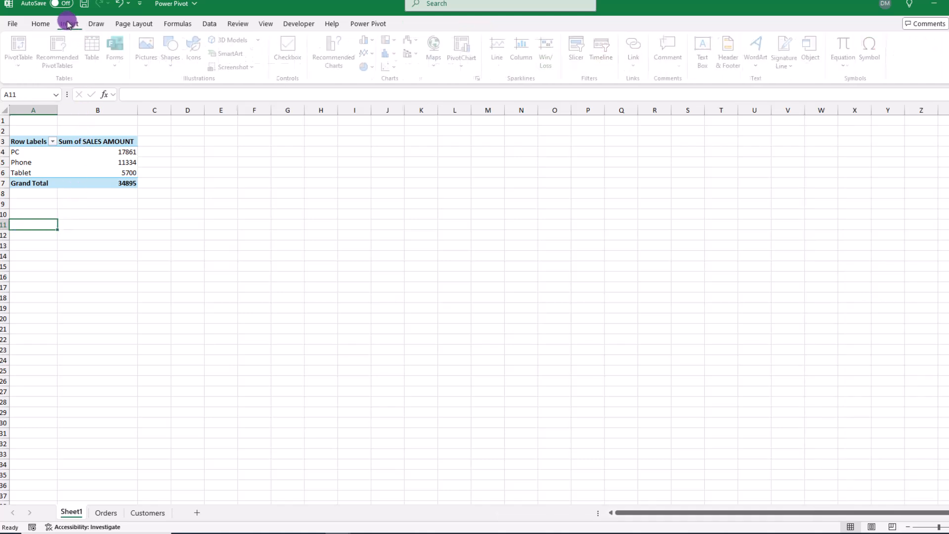
pyautogui.click(21, 63)
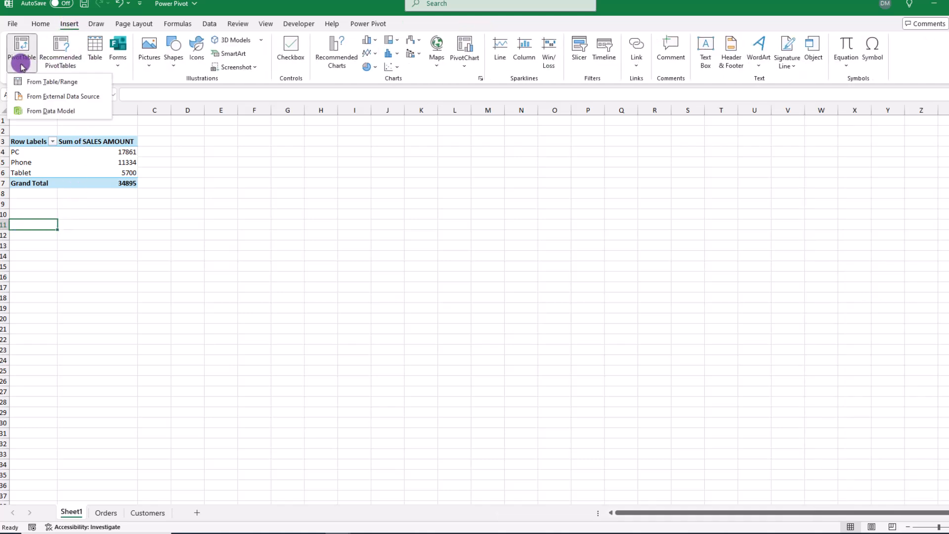
pyautogui.click(34, 117)
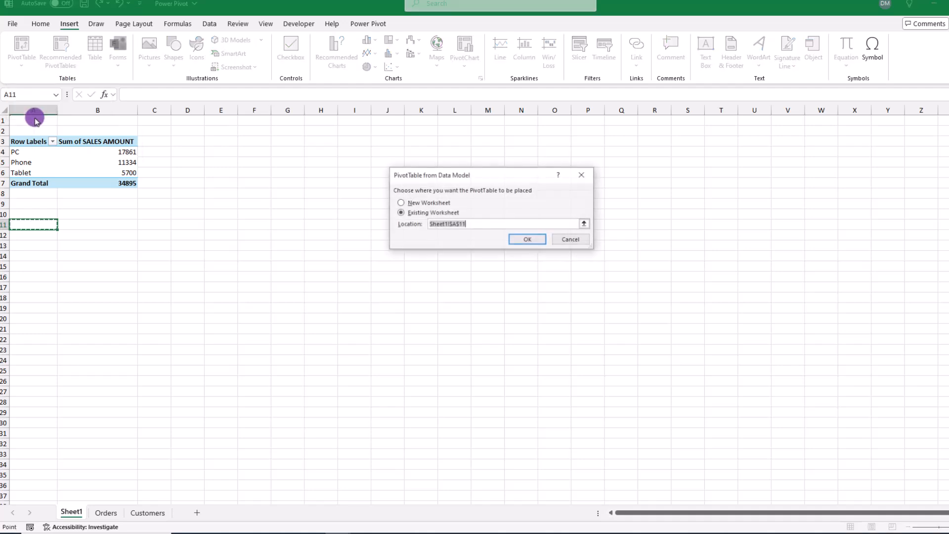
pyautogui.press('Return')
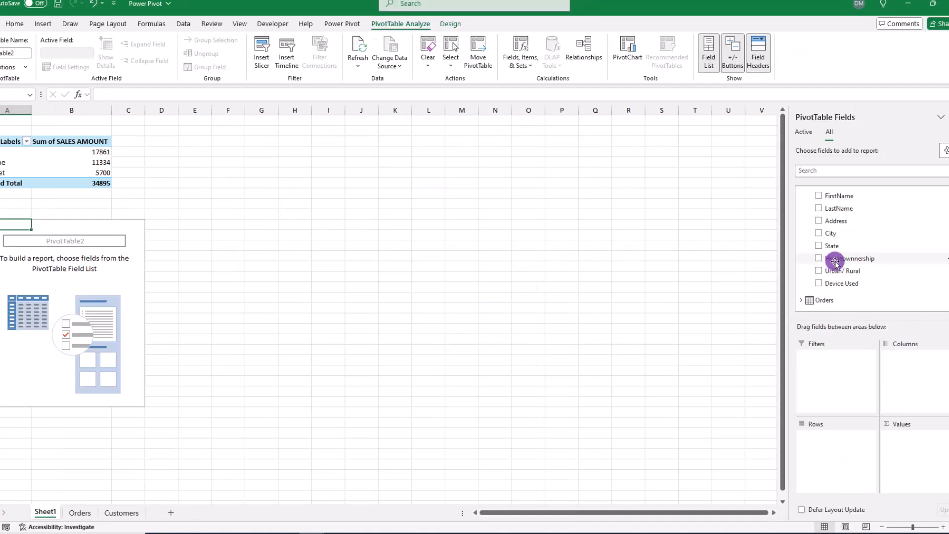
# - Build the second PivotTable with the customers' Homeownnership field as rows and the orders' PROFIT field summed as values
pyautogui.moveTo(841, 258); pyautogui.dragTo(839, 441)
pyautogui.click(802, 301)
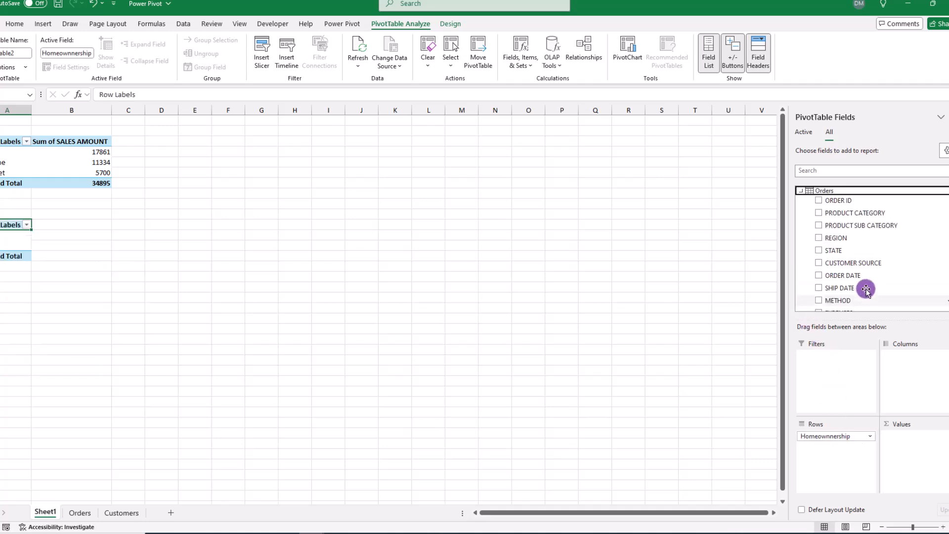
pyautogui.scroll(-2, 870, 277)
pyautogui.scroll(-1, 869, 273)
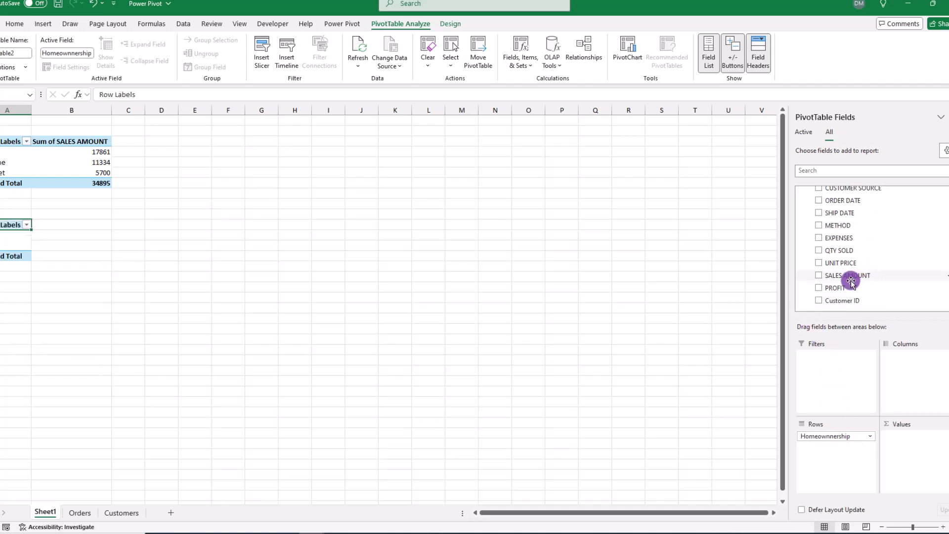
pyautogui.moveTo(839, 288); pyautogui.dragTo(928, 446)
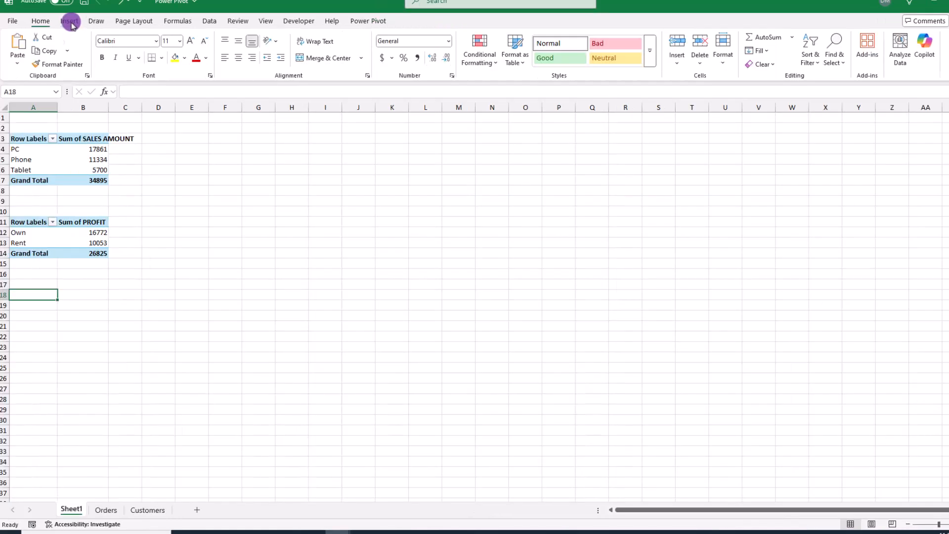
# - Insert a third PivotTable from the data model on the existing worksheet at cell A18 of Sheet1
pyautogui.click(69, 21)
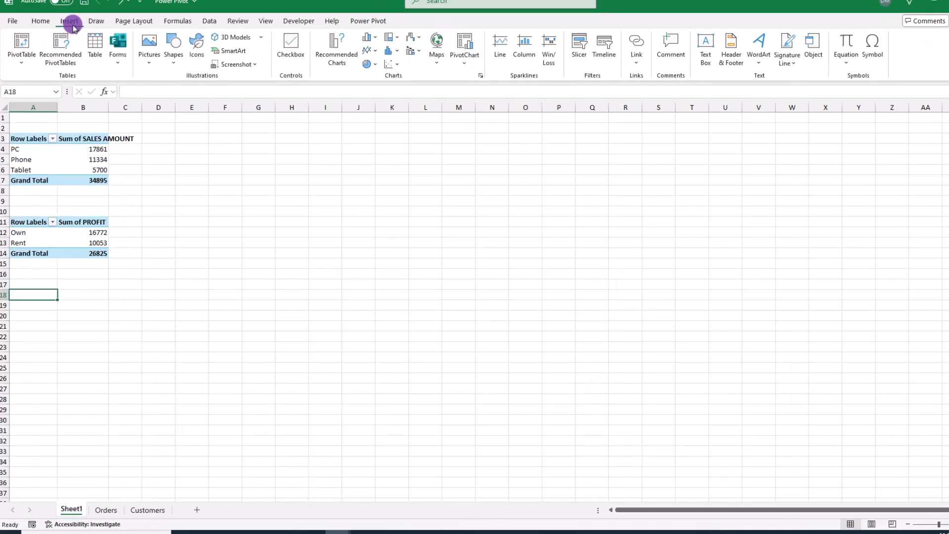
pyautogui.click(21, 62)
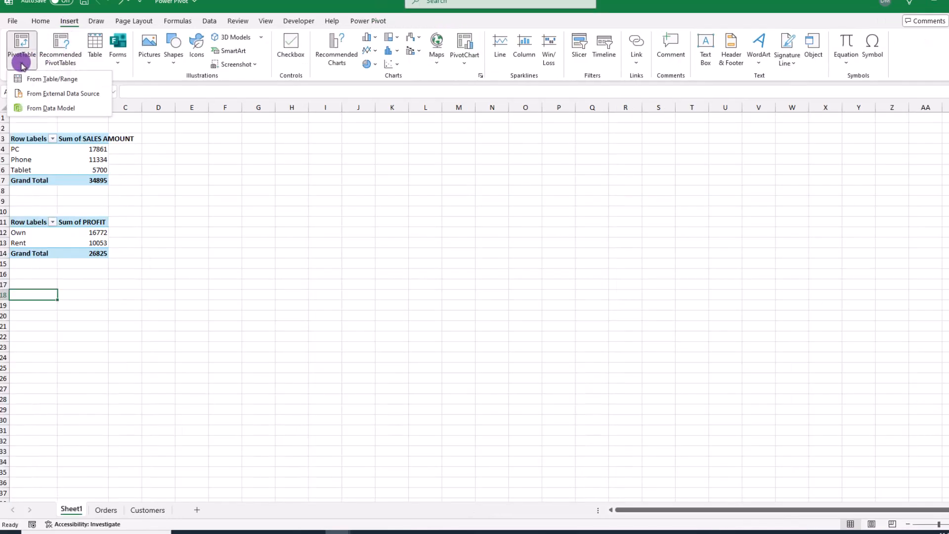
pyautogui.click(28, 107)
pyautogui.click(527, 235)
# - Build the third PivotTable with the orders' PRODUCT CATEGORY field as rows and the SALES AMOUNT field summed as values
pyautogui.click(827, 203)
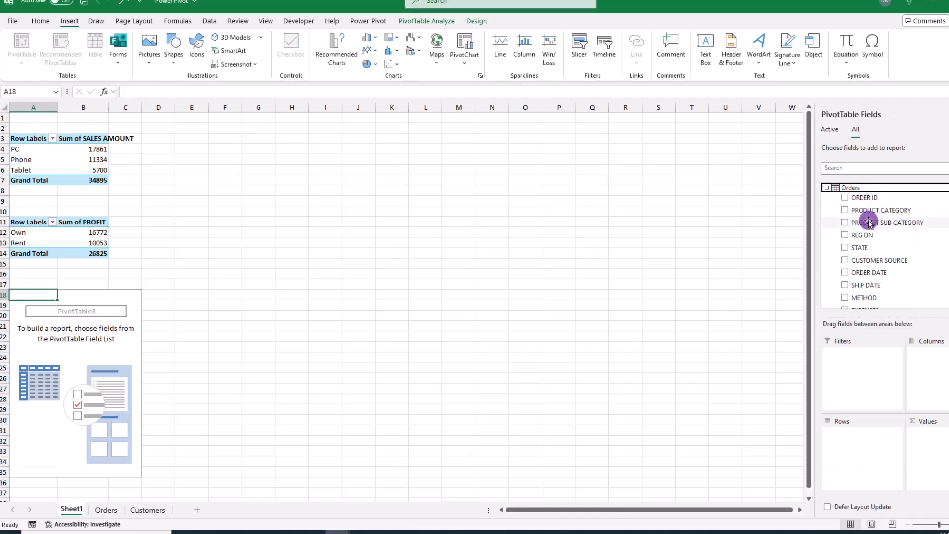
pyautogui.moveTo(867, 211); pyautogui.dragTo(883, 437)
pyautogui.scroll(-3, 889, 270)
pyautogui.moveTo(889, 270); pyautogui.dragTo(938, 442)
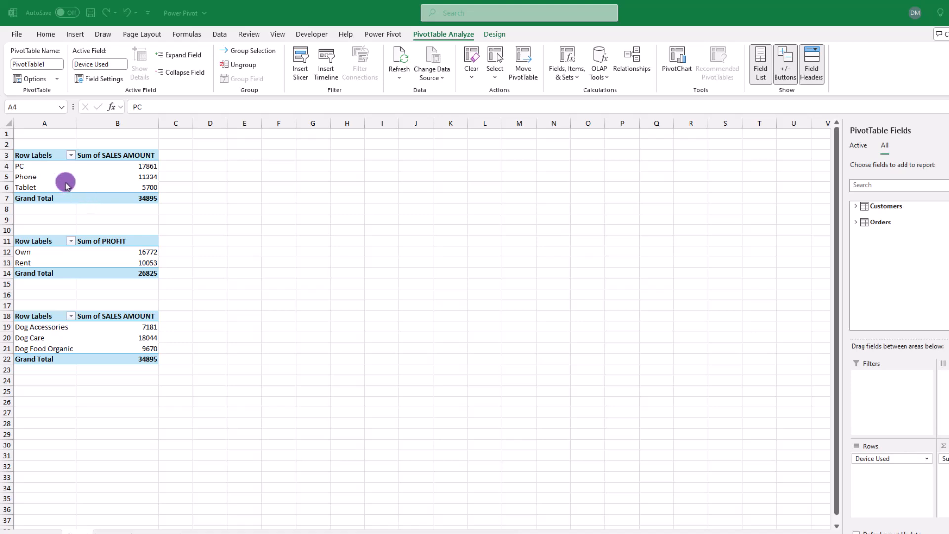
# - Insert a clustered column PivotChart from the Device Used PivotTable
pyautogui.click(43, 170)
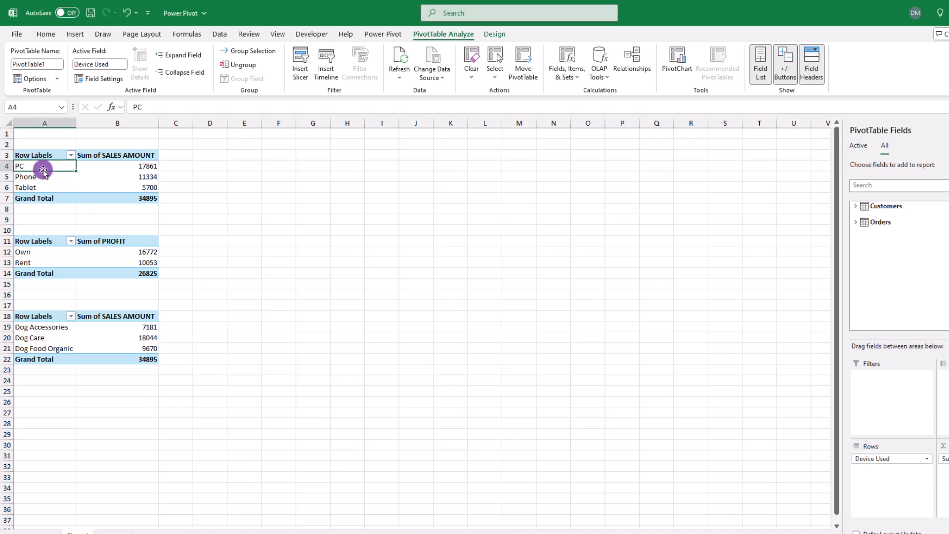
pyautogui.click(75, 34)
pyautogui.click(482, 78)
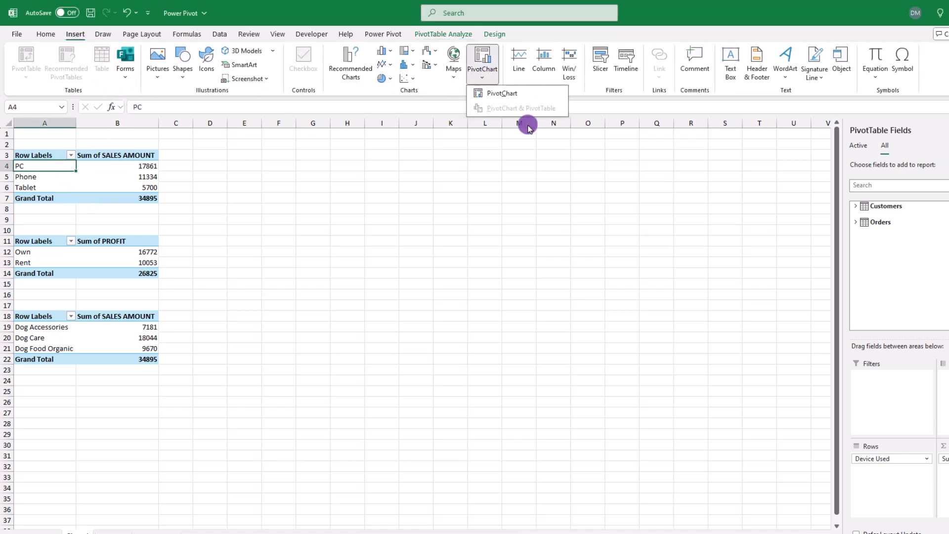
pyautogui.click(495, 92)
pyautogui.click(615, 430)
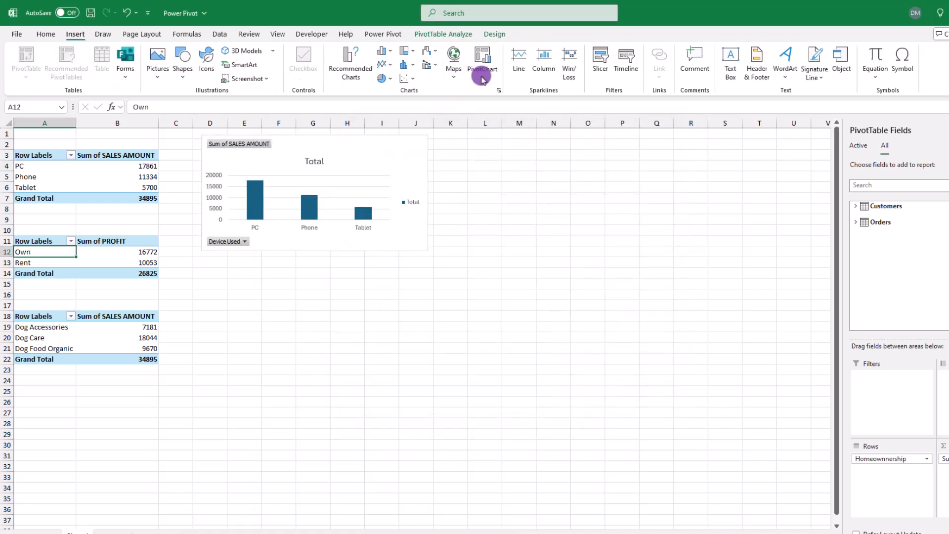
# - Insert a doughnut PivotChart from the Homeownnership PivotTable and a clustered column PivotChart from the PRODUCT CATEGORY PivotTable
pyautogui.click(482, 74)
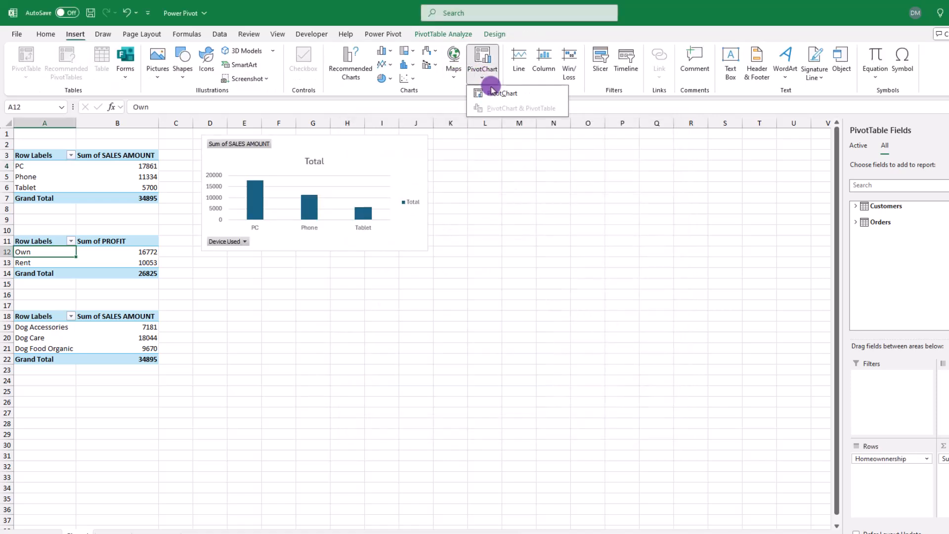
pyautogui.click(496, 94)
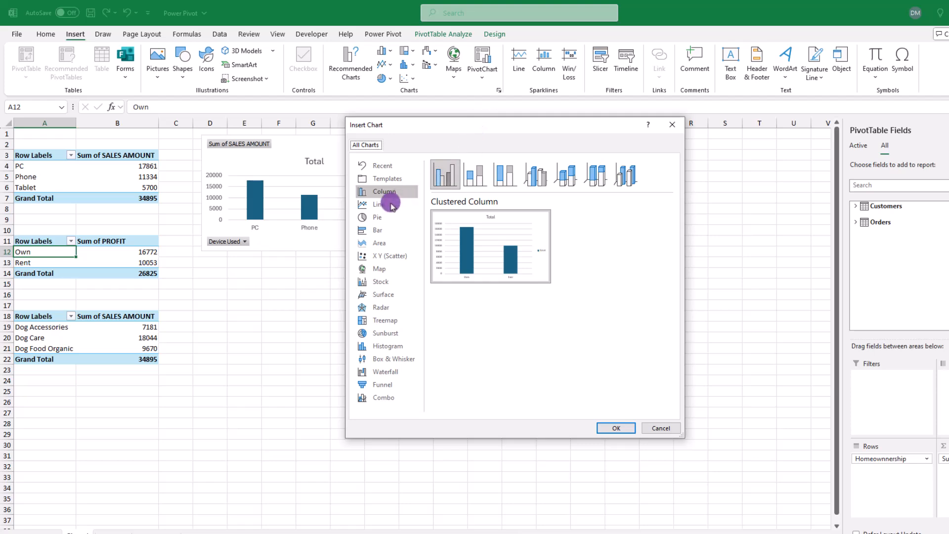
pyautogui.click(369, 218)
pyautogui.click(566, 179)
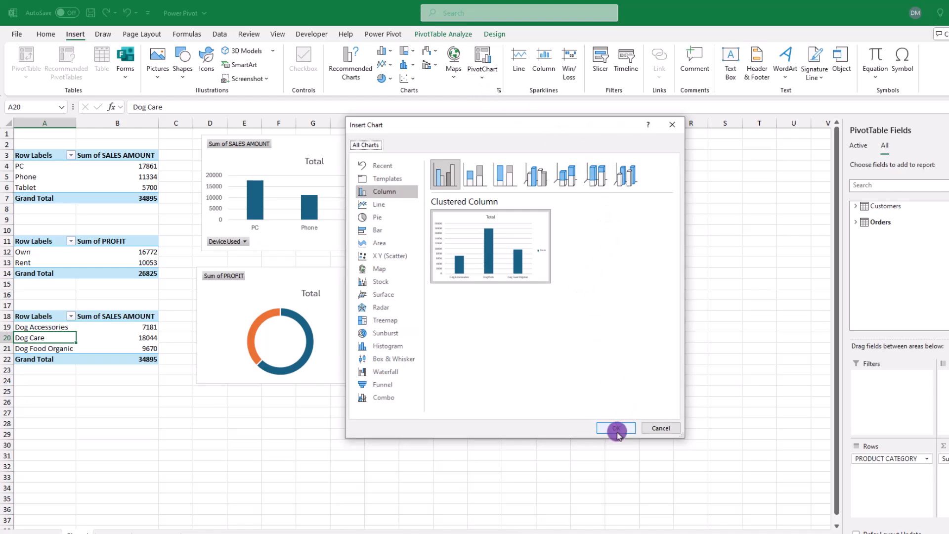
pyautogui.click(616, 428)
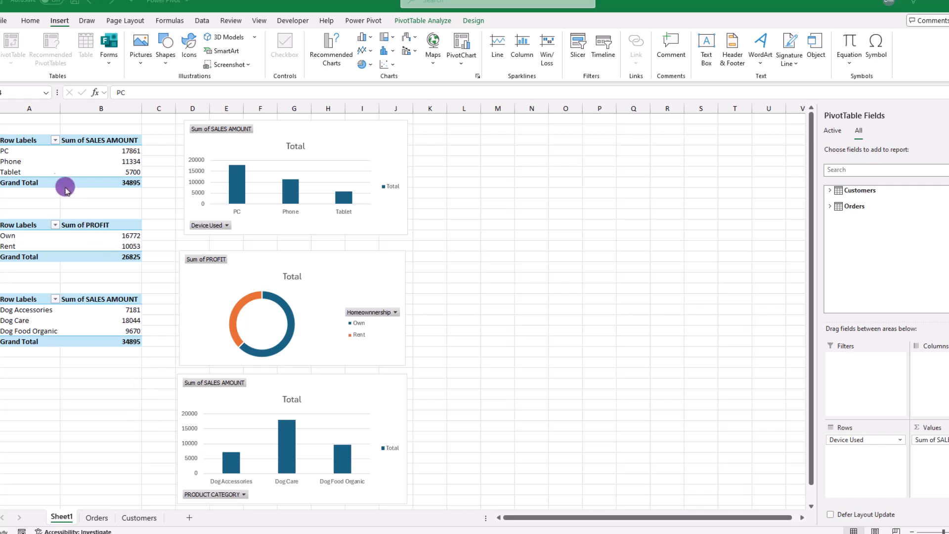
# - Insert a slicer for the orders' CUSTOMER SOURCE field, based on the Device Used PivotTable
pyautogui.click(9, 155)
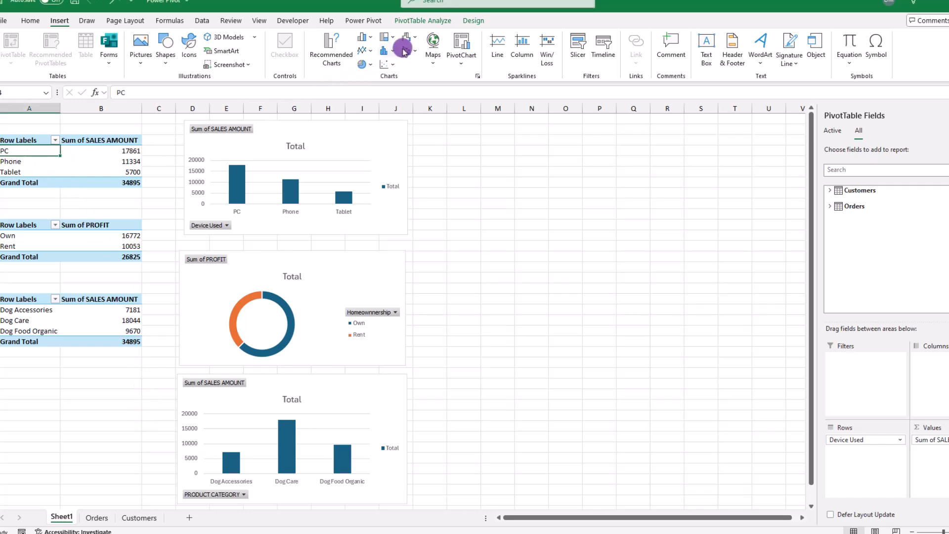
pyautogui.click(428, 22)
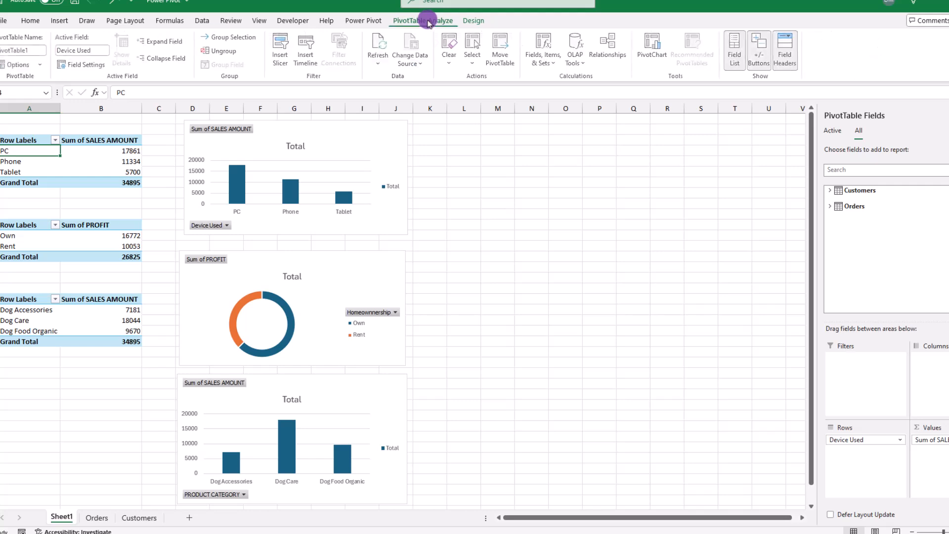
pyautogui.click(282, 55)
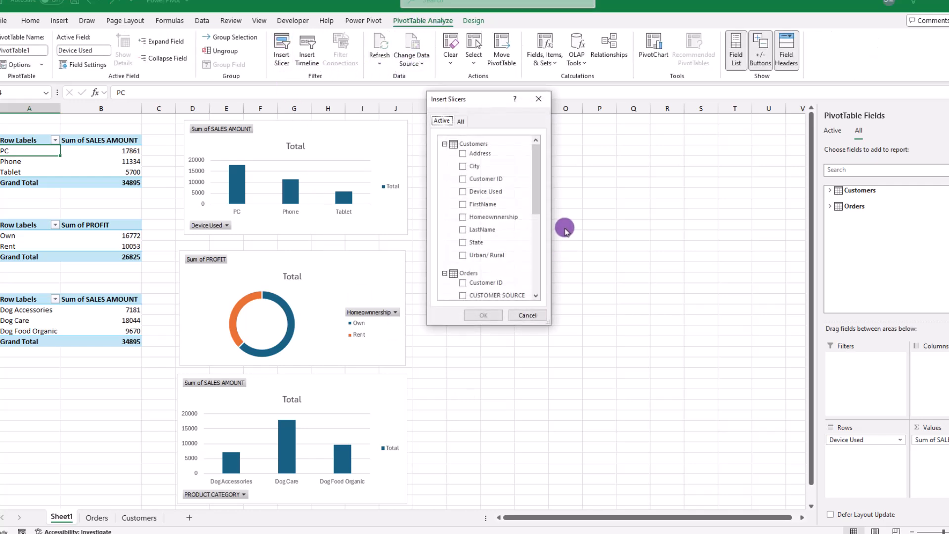
pyautogui.moveTo(538, 154); pyautogui.dragTo(537, 185)
pyautogui.click(463, 226)
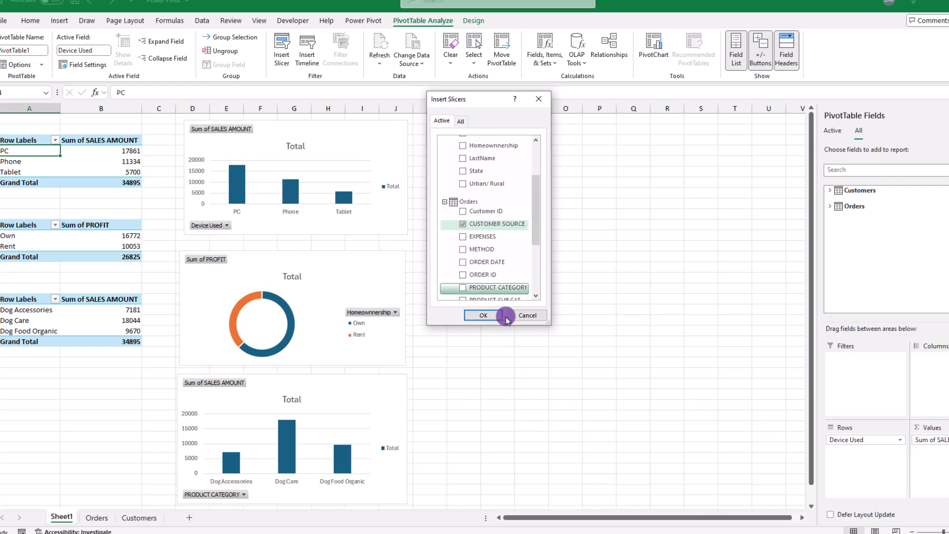
pyautogui.click(483, 315)
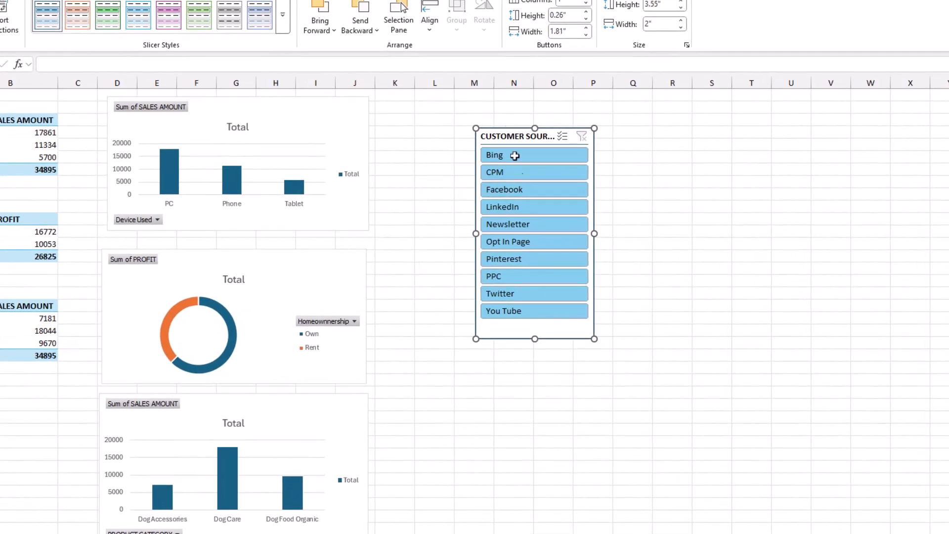
# - Connect the CUSTOMER SOURCE slicer to PivotTable2 and PivotTable3 as well
pyautogui.rightClick(517, 154)
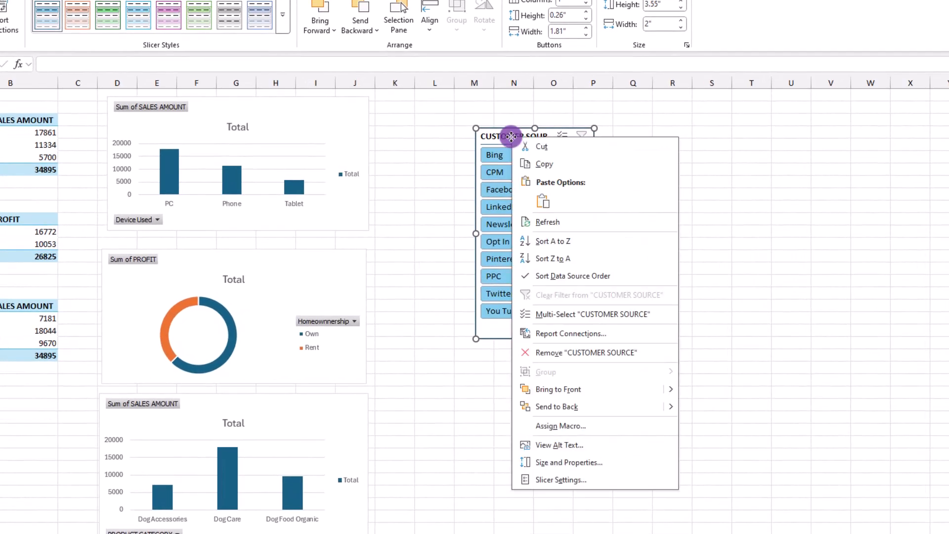
pyautogui.click(559, 340)
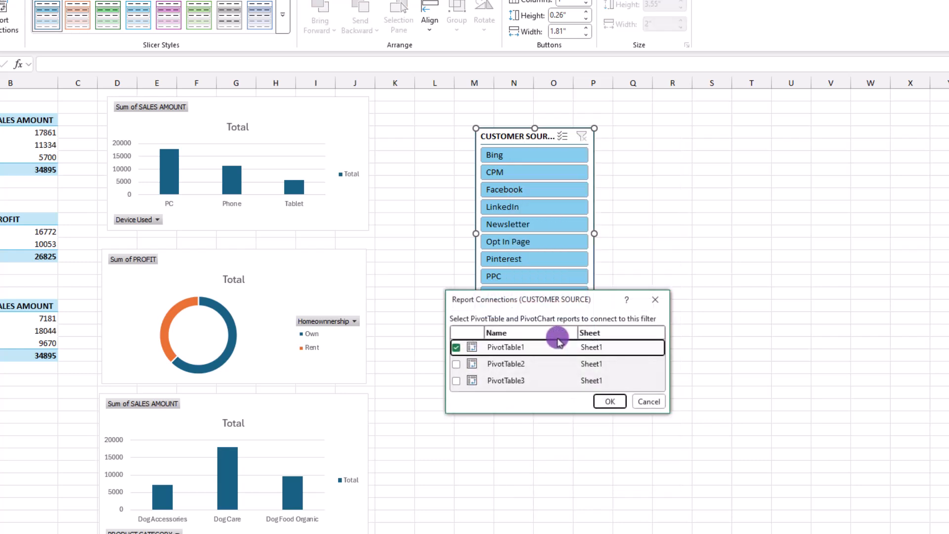
pyautogui.click(456, 365)
pyautogui.click(456, 381)
pyautogui.click(610, 402)
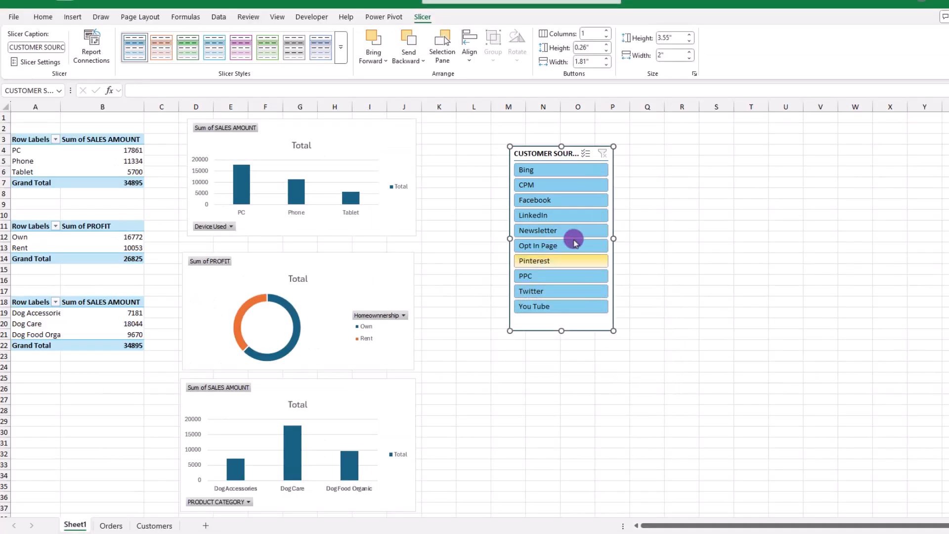
# - Filter the PivotTables and charts with the slicer by Bing, LinkedIn, Pinterest and Twitter, one source at a time
pyautogui.click(557, 170)
pyautogui.click(563, 216)
pyautogui.click(569, 261)
pyautogui.click(569, 290)
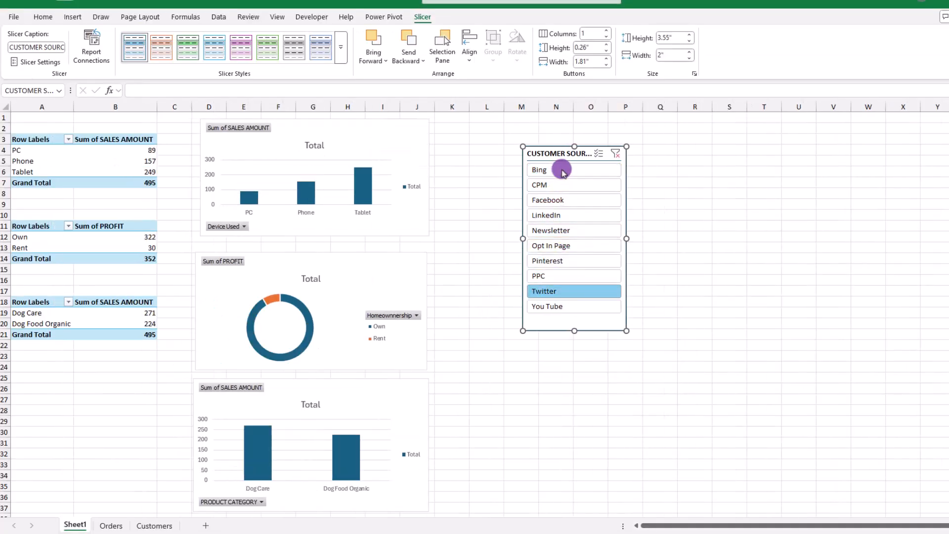
# - Filter the reports by combined customer sources: Bing with LinkedIn; Pinterest with Bing, Facebook and You Tube; and finally LinkedIn with PPC
pyautogui.click(562, 170)
pyautogui.keyDown('ctrl'); pyautogui.click(564, 215); pyautogui.keyUp('ctrl')
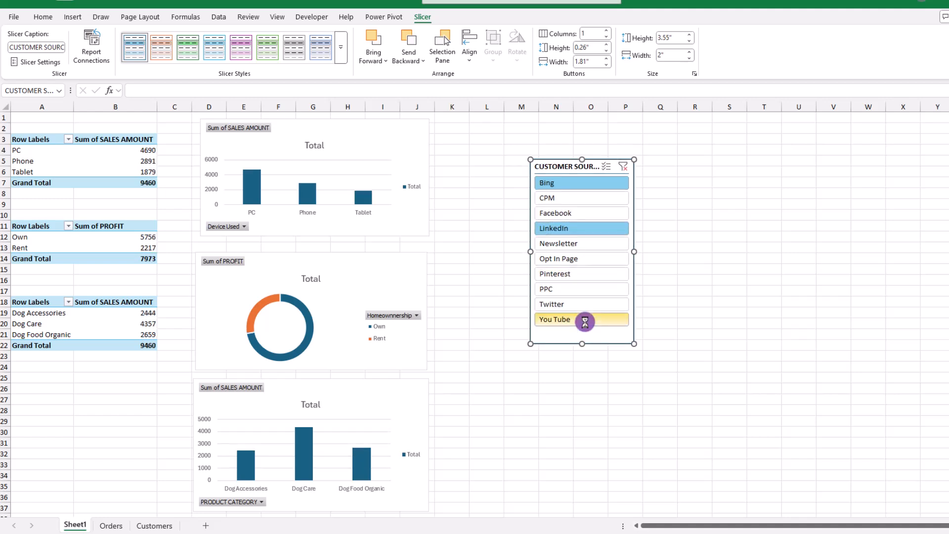
pyautogui.click(566, 273)
pyautogui.keyDown('ctrl'); pyautogui.click(566, 183); pyautogui.keyUp('ctrl')
pyautogui.keyDown('ctrl'); pyautogui.click(568, 211); pyautogui.keyUp('ctrl')
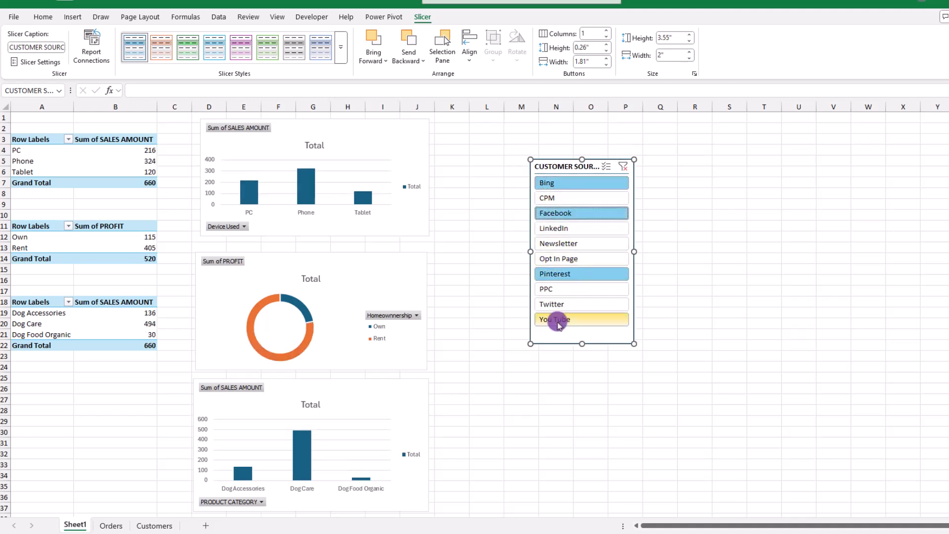
pyautogui.keyDown('ctrl'); pyautogui.click(555, 319); pyautogui.keyUp('ctrl')
pyautogui.click(567, 229)
pyautogui.keyDown('ctrl'); pyautogui.click(563, 288); pyautogui.keyUp('ctrl')
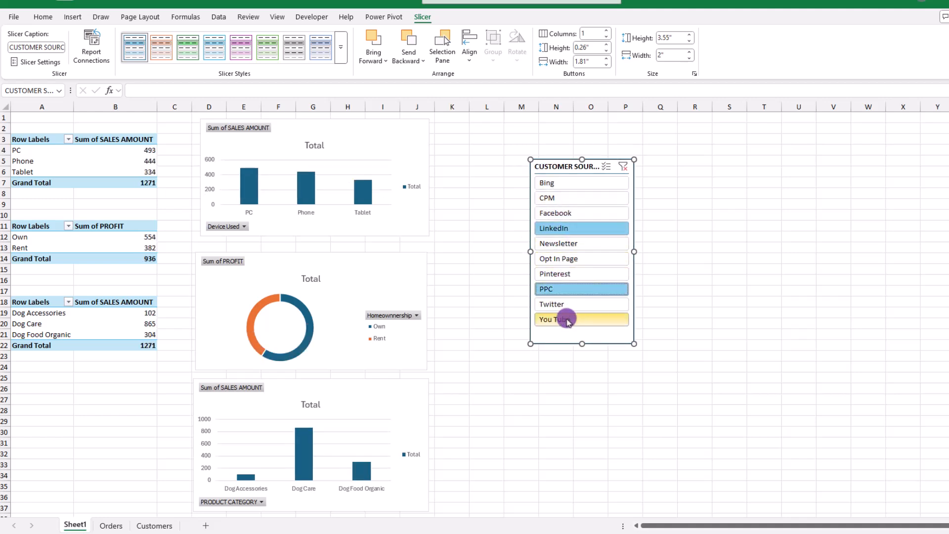